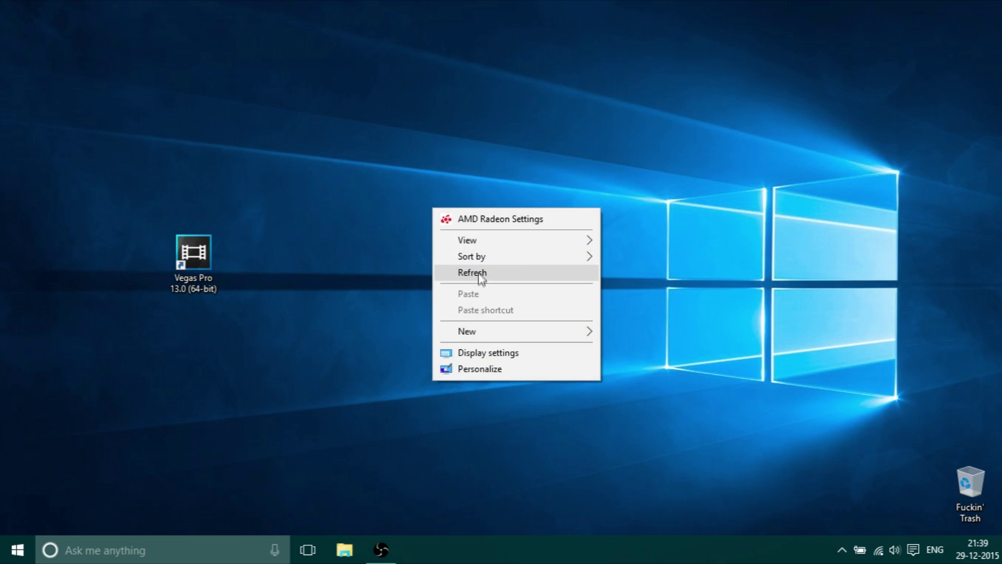
Launch Vegas Pro 13 (64-bit) from the desktop shortcut and wait at its GPU-initialization splash screen.
left_click(479, 273)
double_click(194, 259)
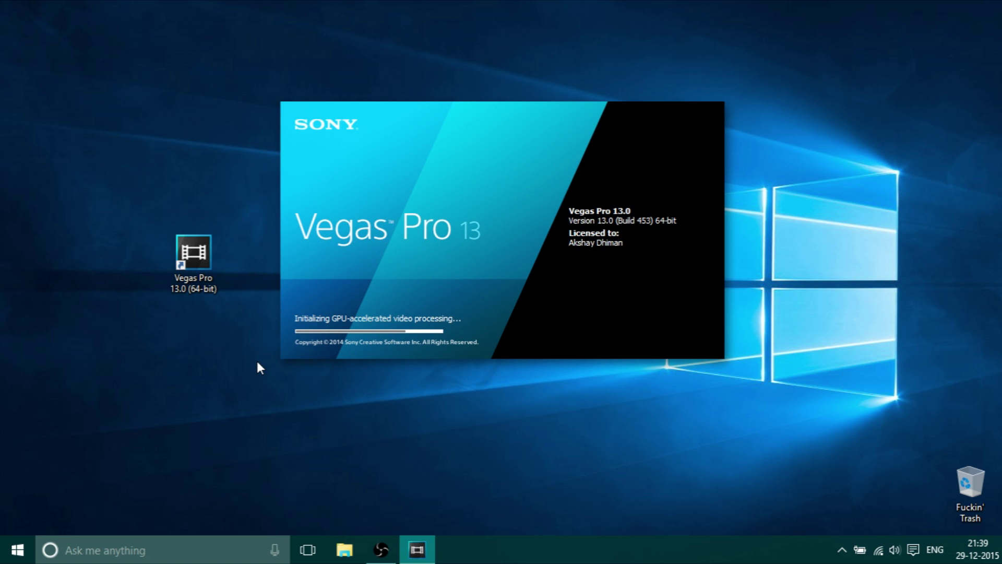
End the frozen Vegas Pro process in Task Manager, then close Task Manager.
right_click(595, 560)
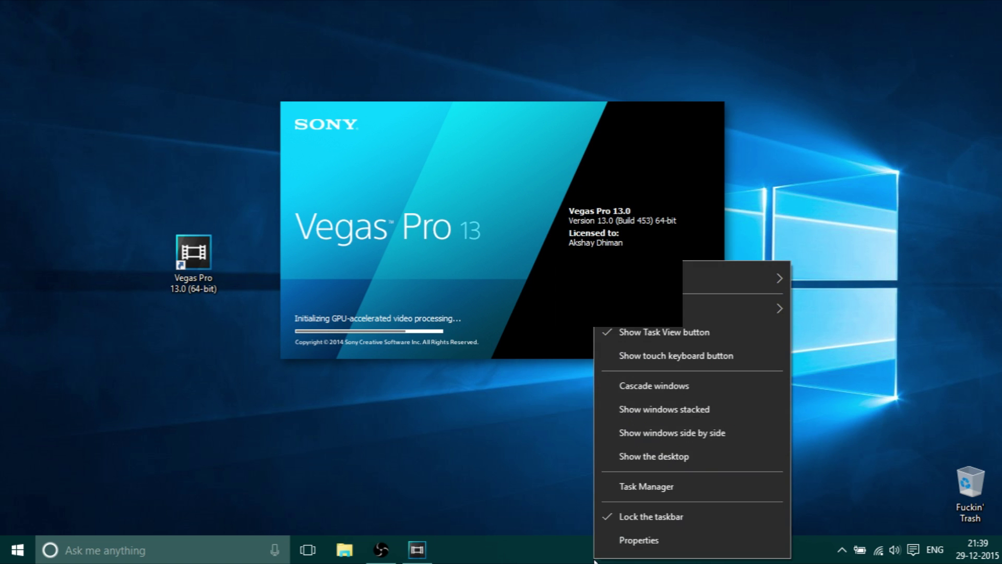
left_click(657, 488)
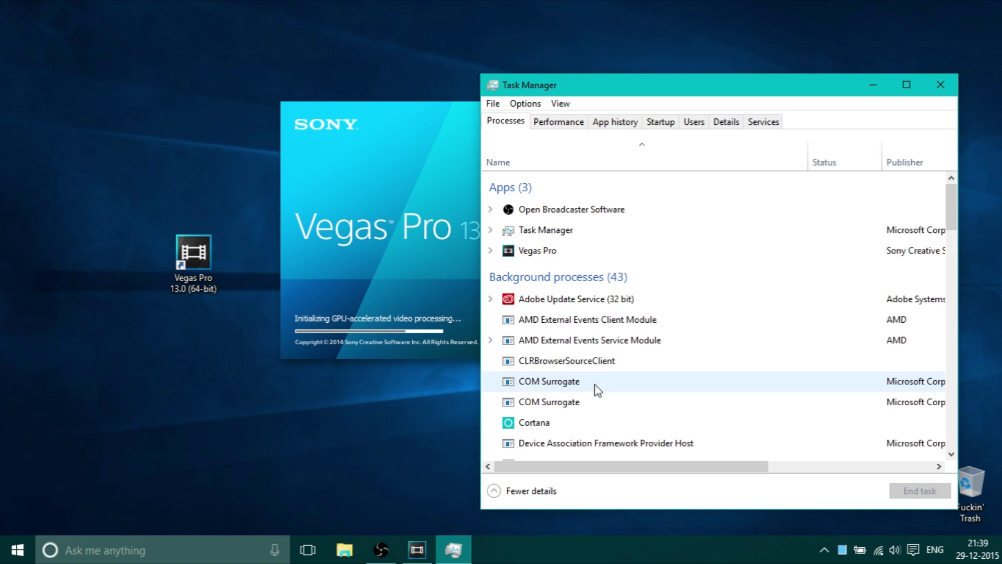
left_click(610, 253)
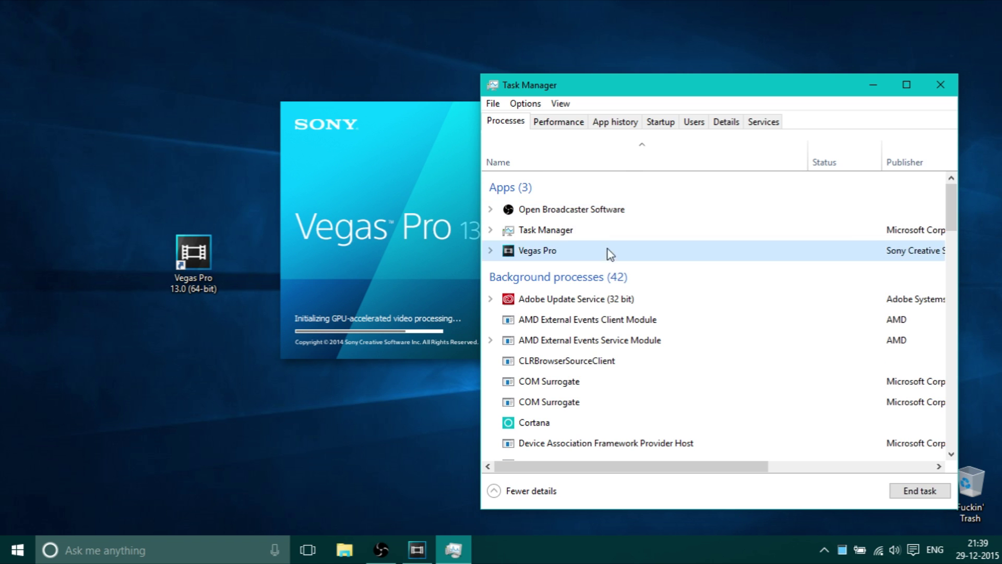
left_click(920, 490)
left_click(905, 498)
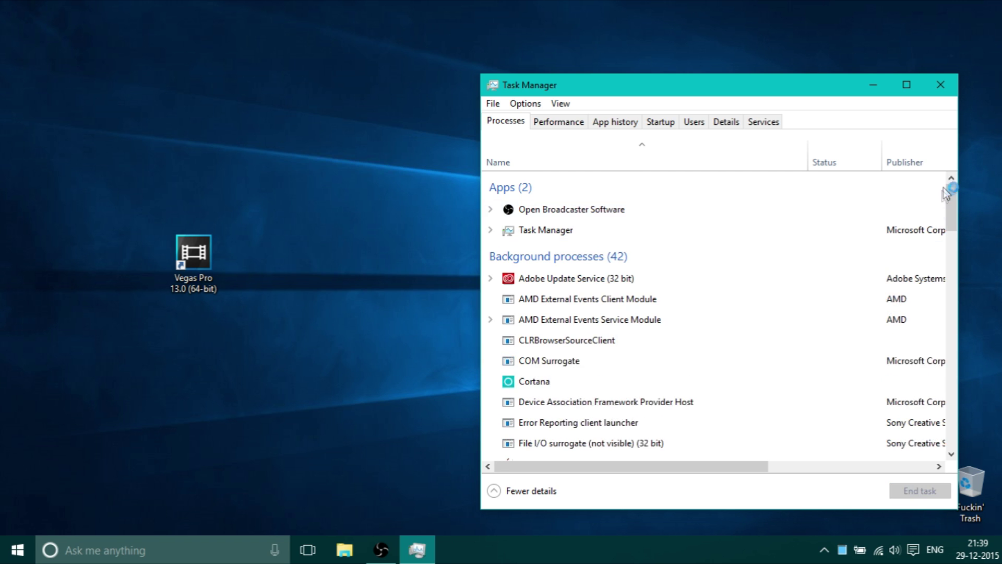
left_click(940, 85)
Open AMD Radeon Settings from the desktop menu and show its Display page.
right_click(515, 174)
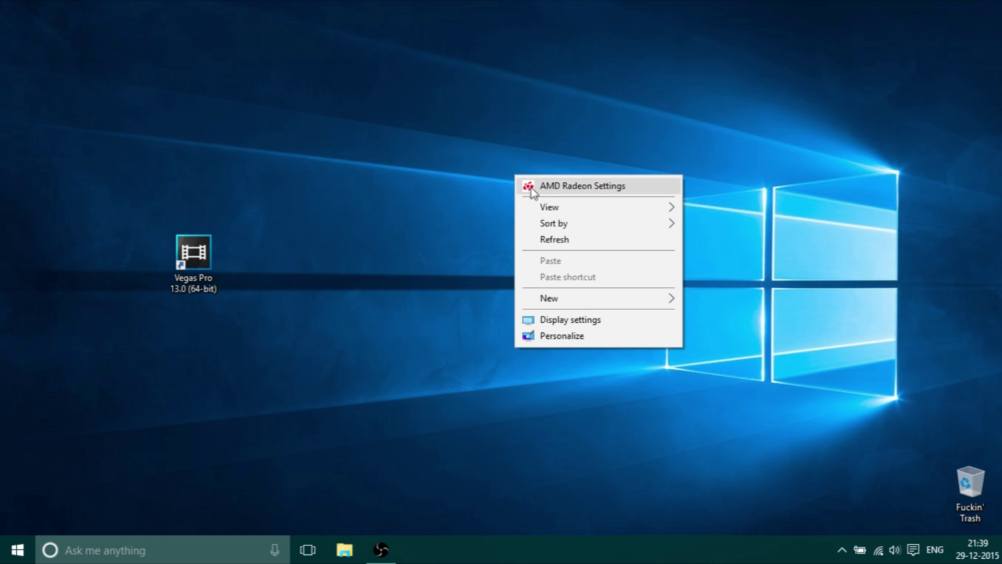
left_click(541, 190)
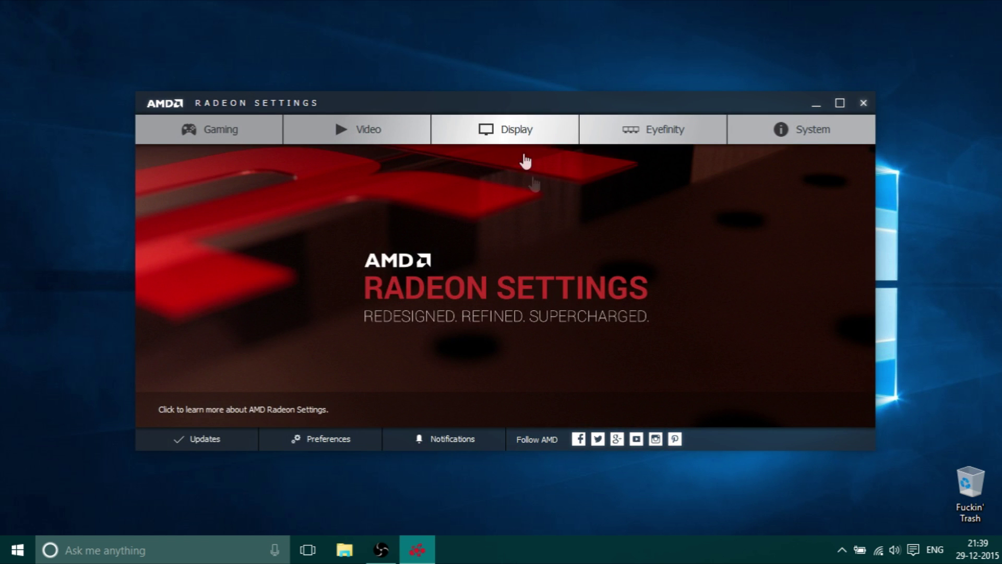
left_click(520, 131)
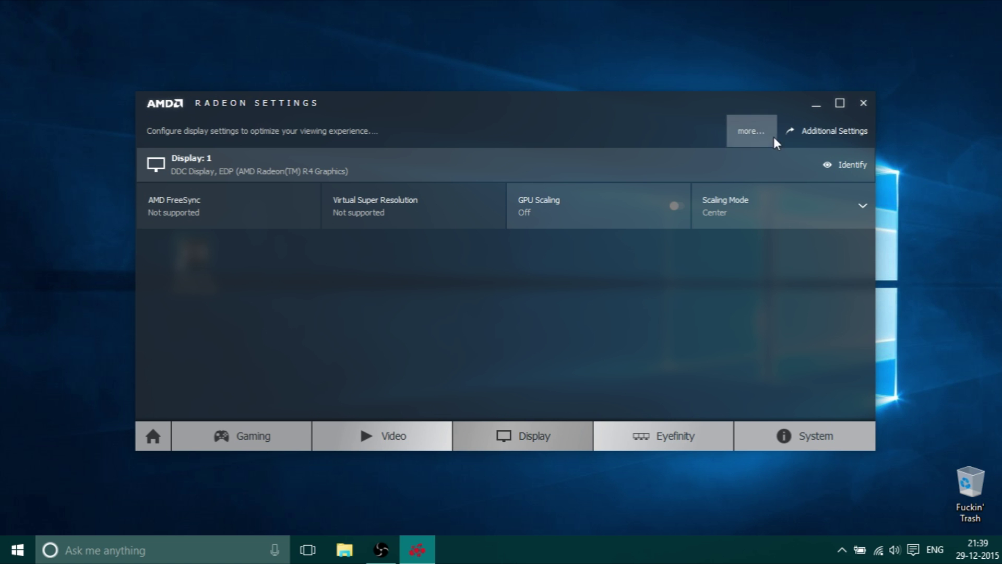
Set vegas130.exe to High performance under Switchable Graphics Application Settings and apply it.
left_click(816, 132)
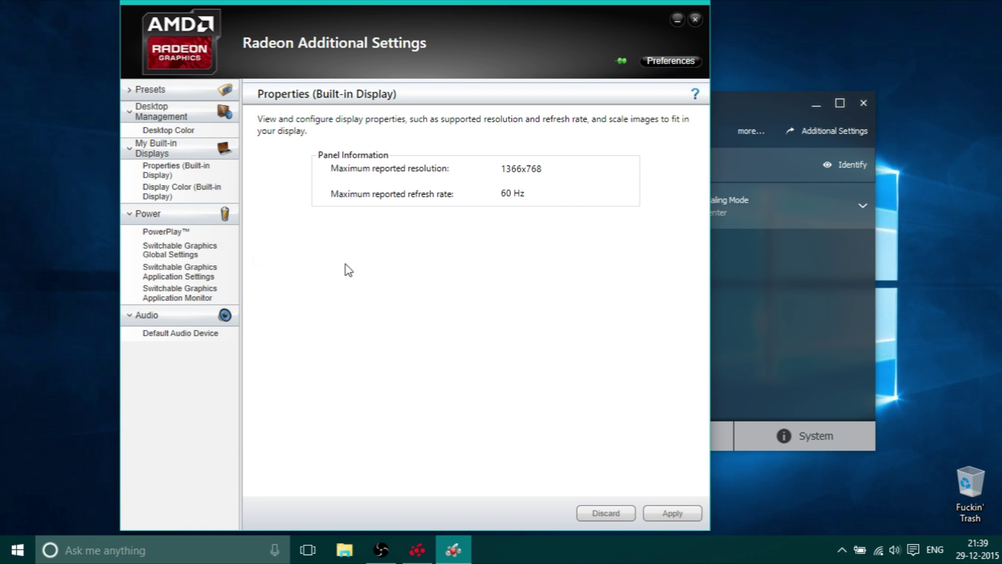
left_click(179, 270)
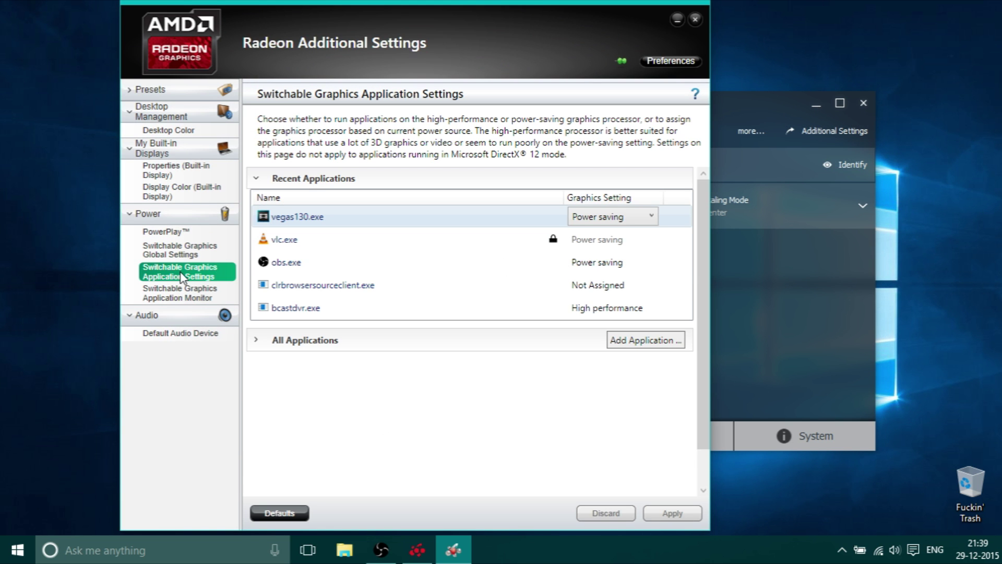
left_click(612, 217)
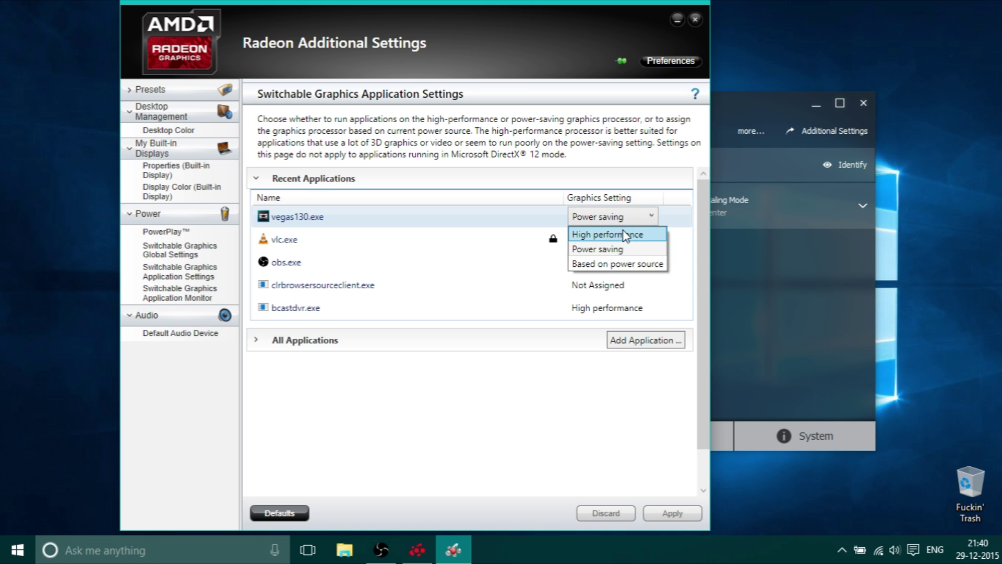
left_click(608, 234)
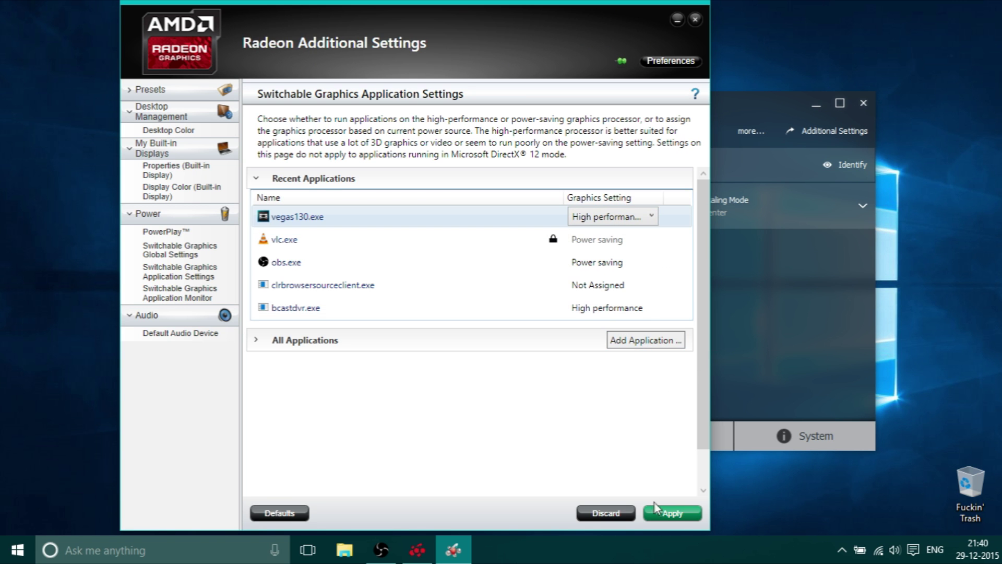
left_click(676, 509)
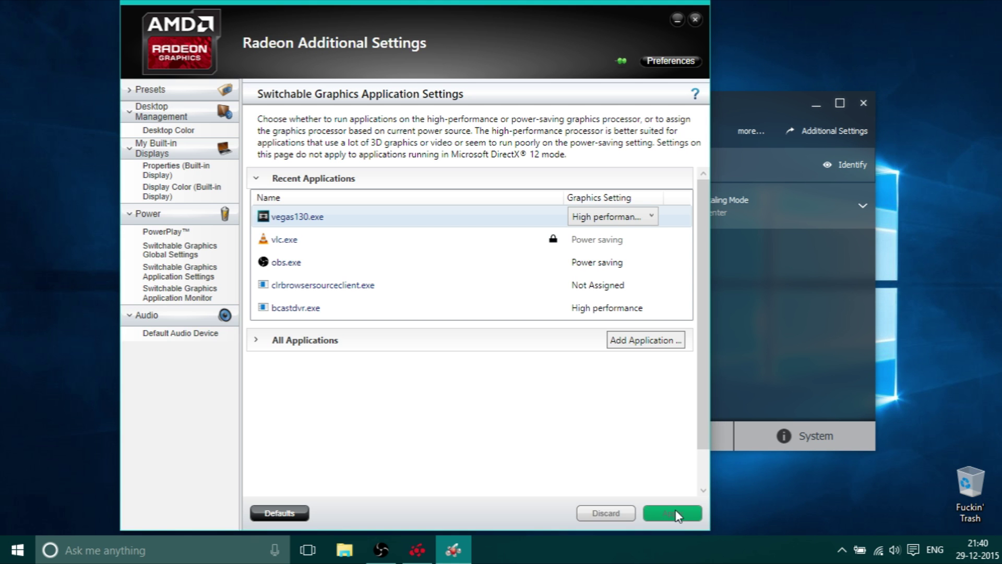
left_click(696, 19)
Close Radeon Settings and relaunch Vegas Pro 13 from its desktop shortcut.
left_click(864, 103)
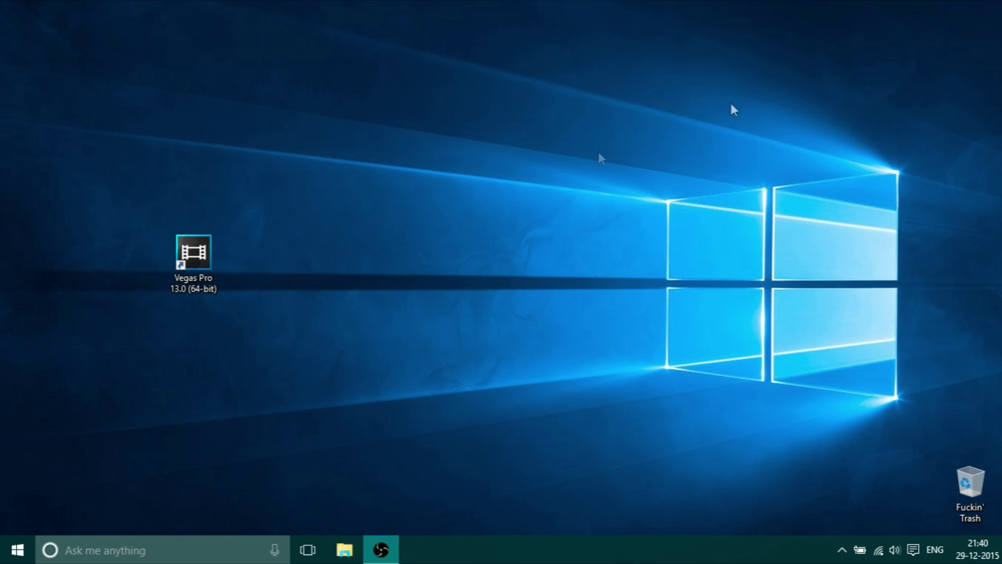
double_click(194, 259)
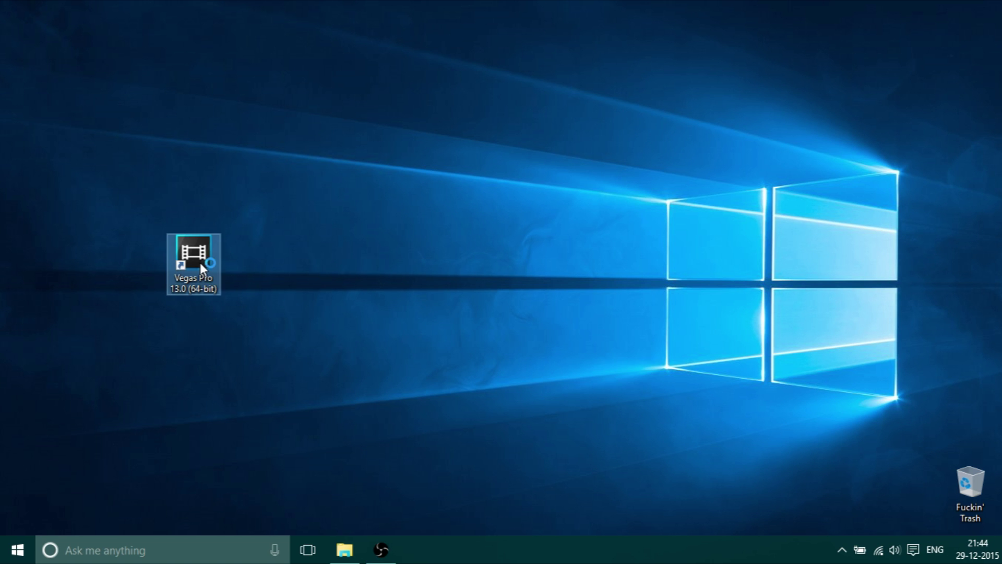